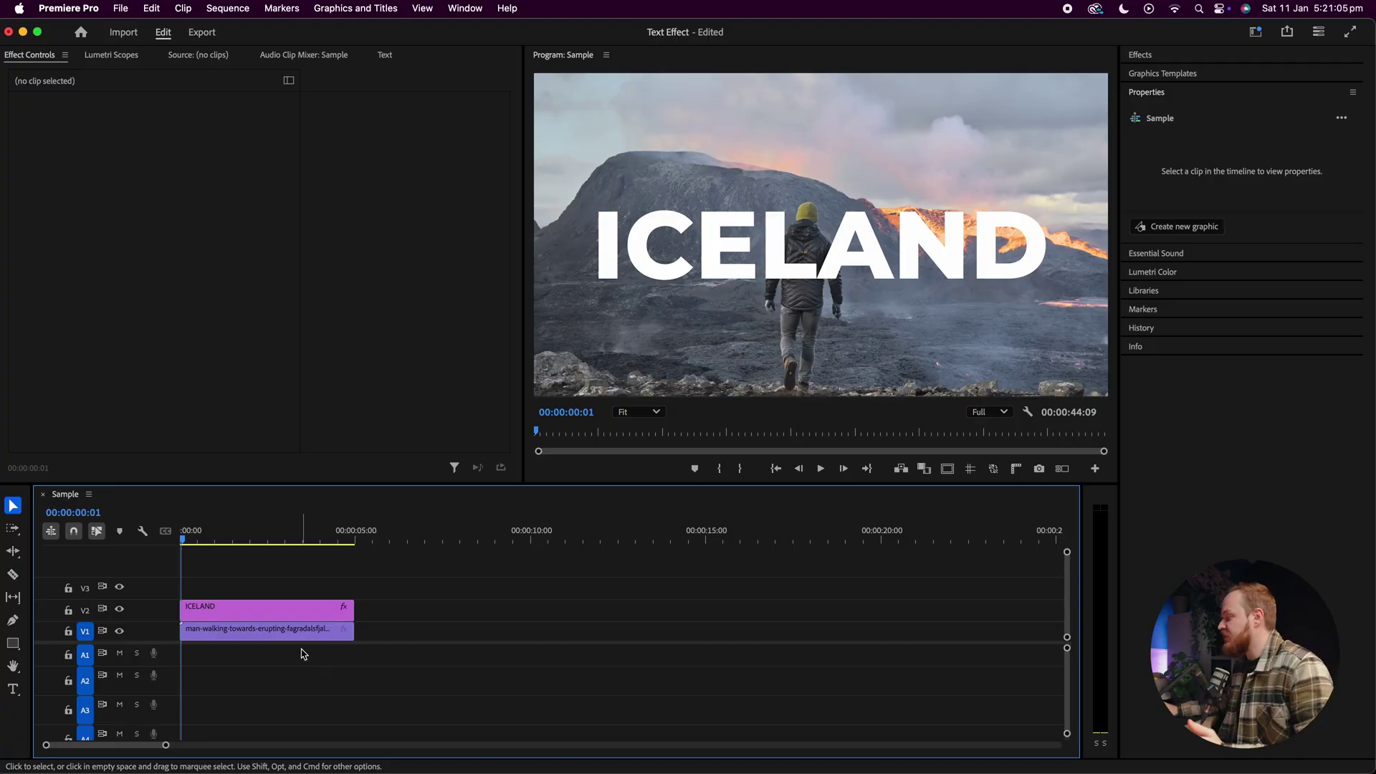
click(303, 633)
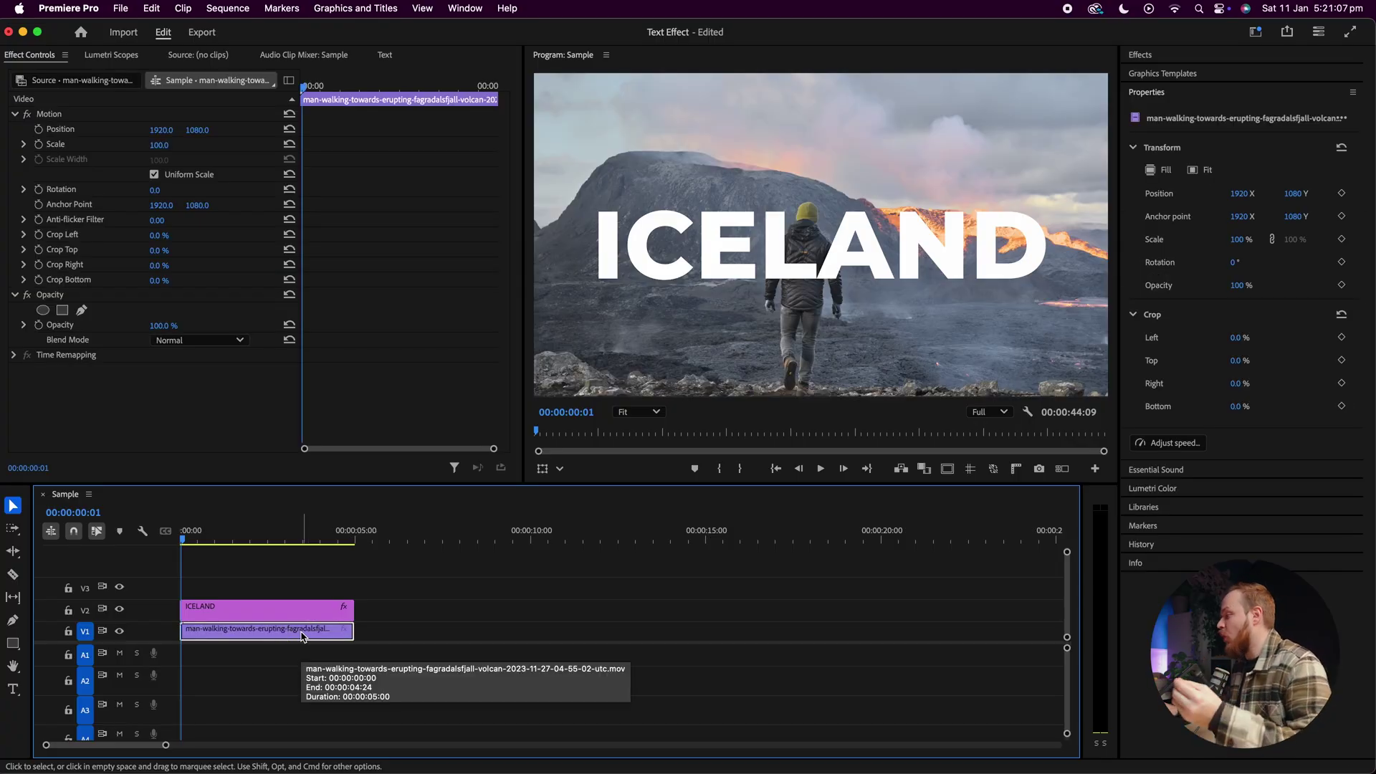
click(299, 613)
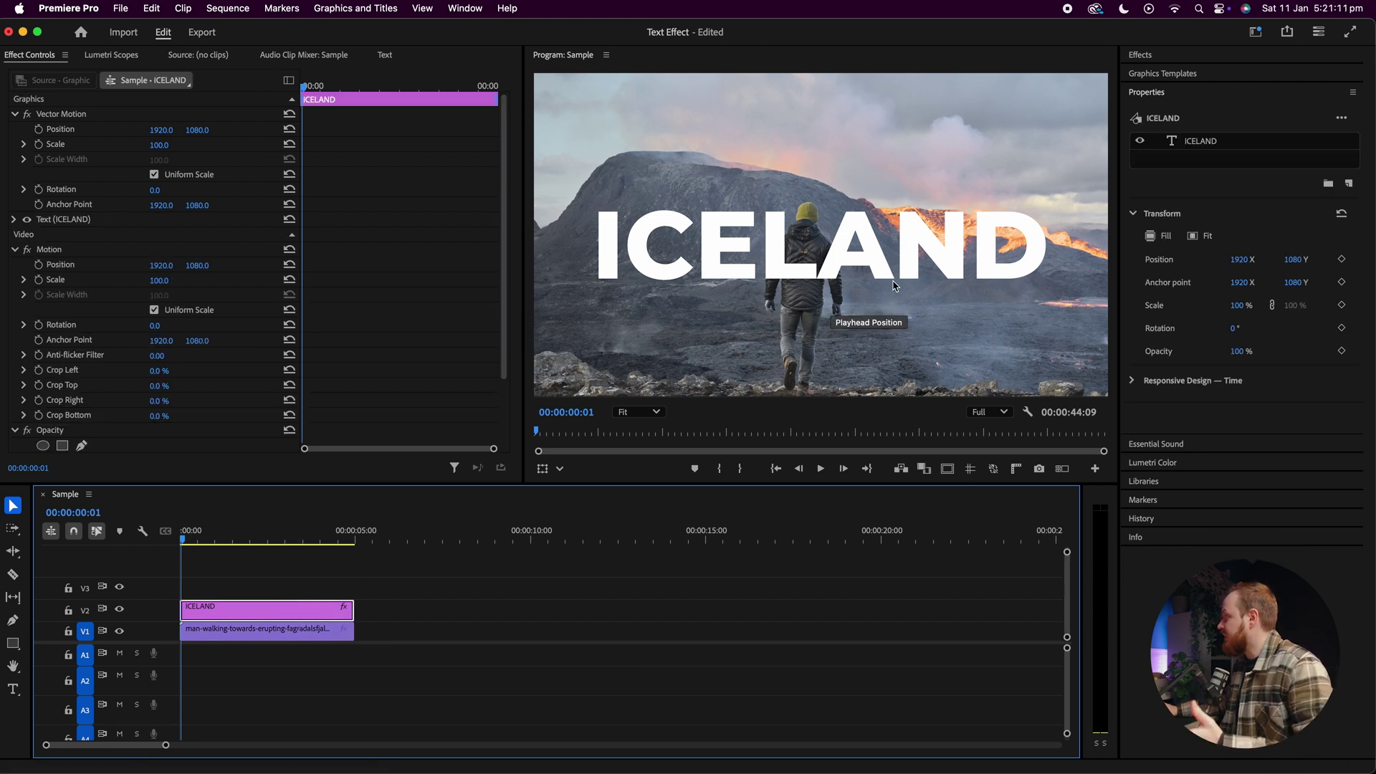
click(1198, 143)
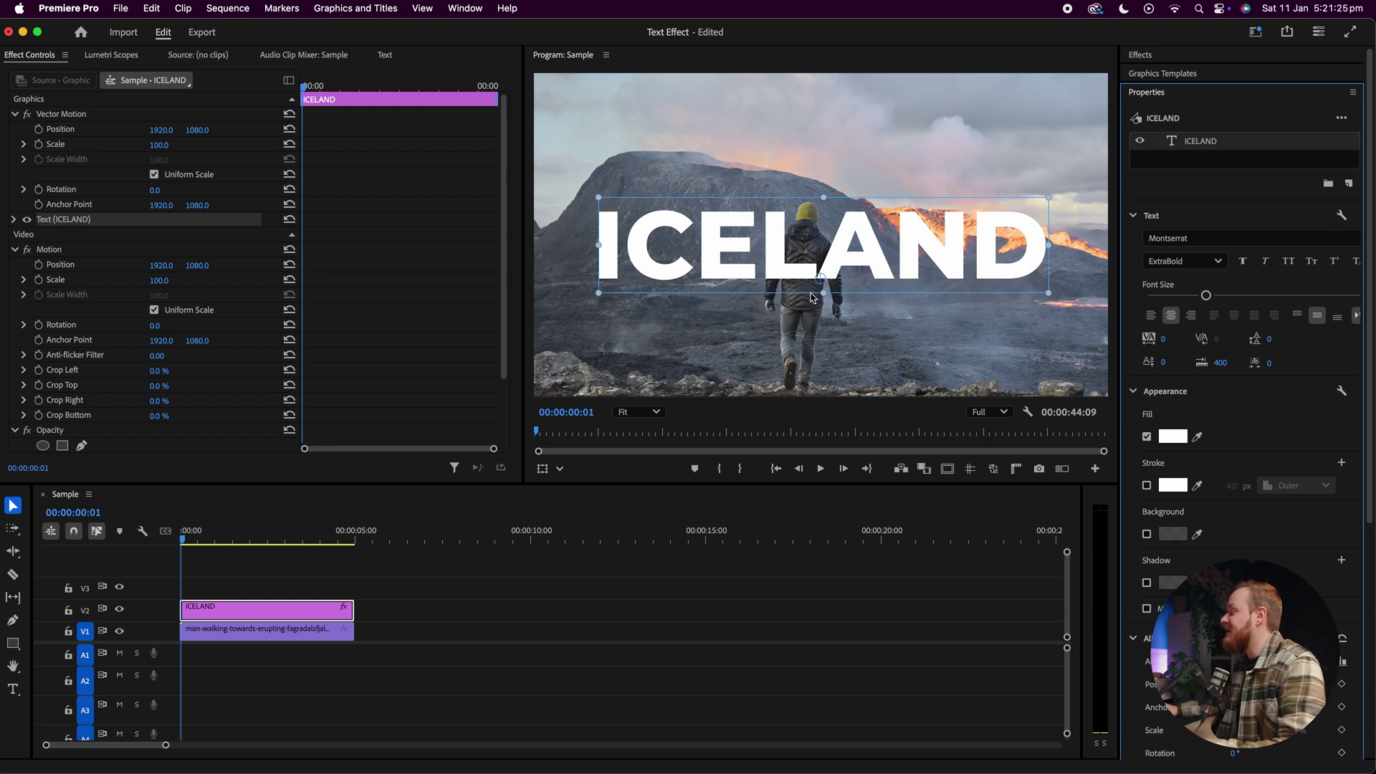
click(665, 572)
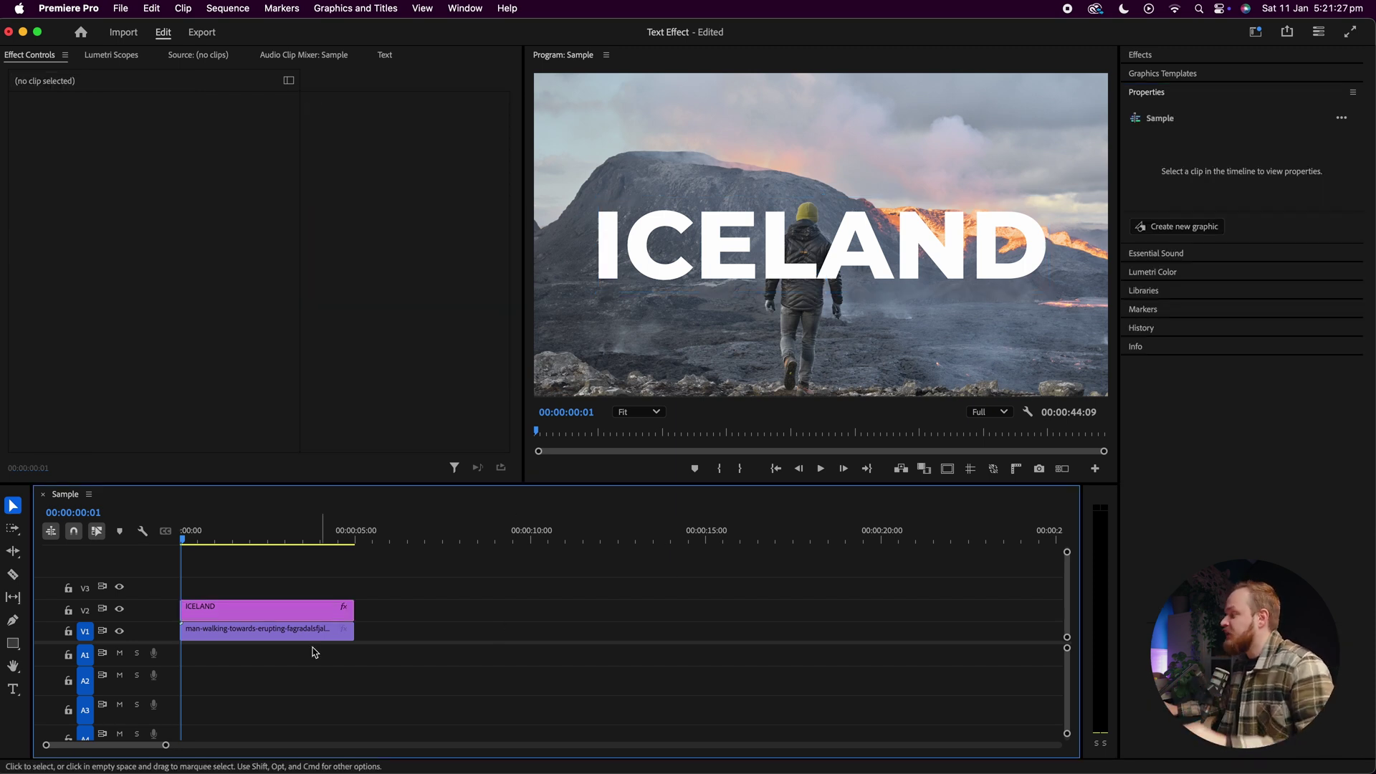
Duplicate the volcano footage clip from V1 onto V3, directly above the ICELAND title
click(290, 635)
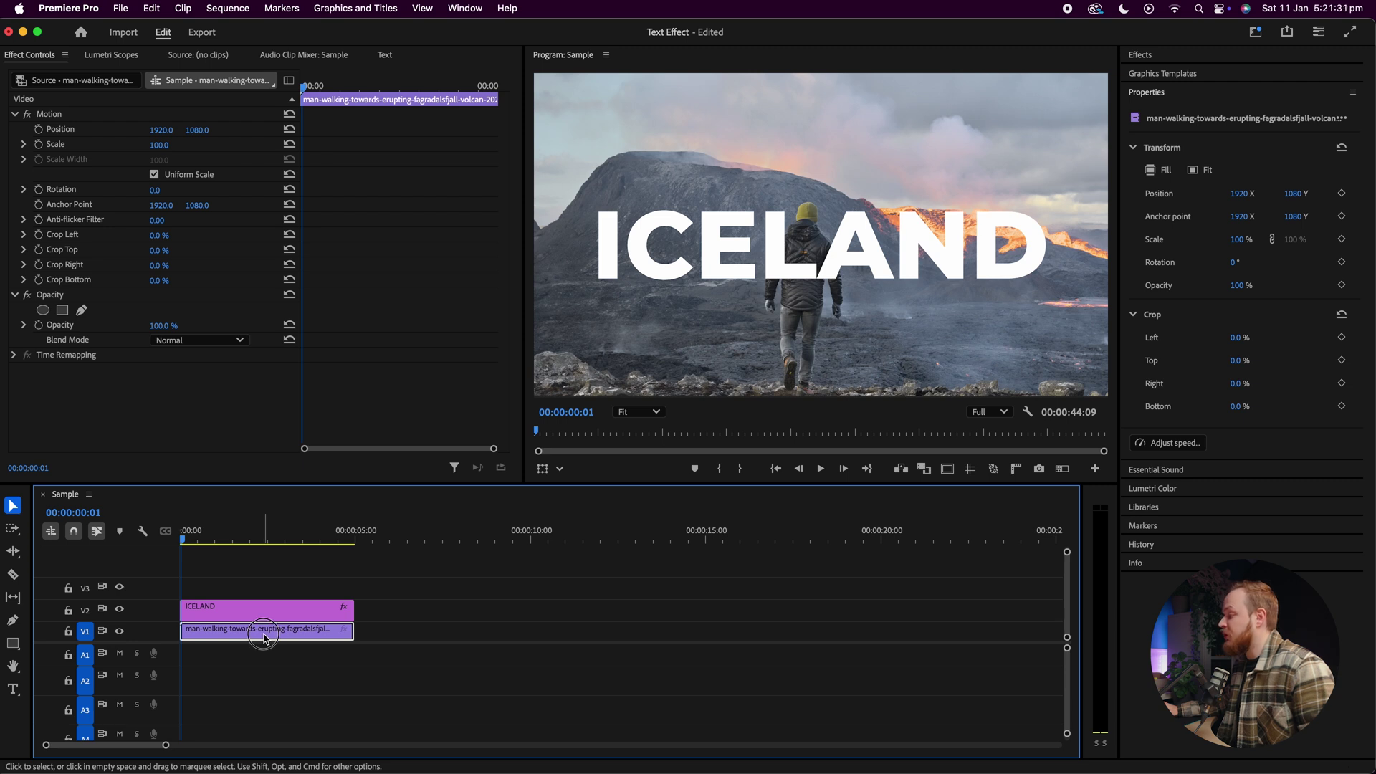
drag(265, 634, 258, 601)
click(259, 595)
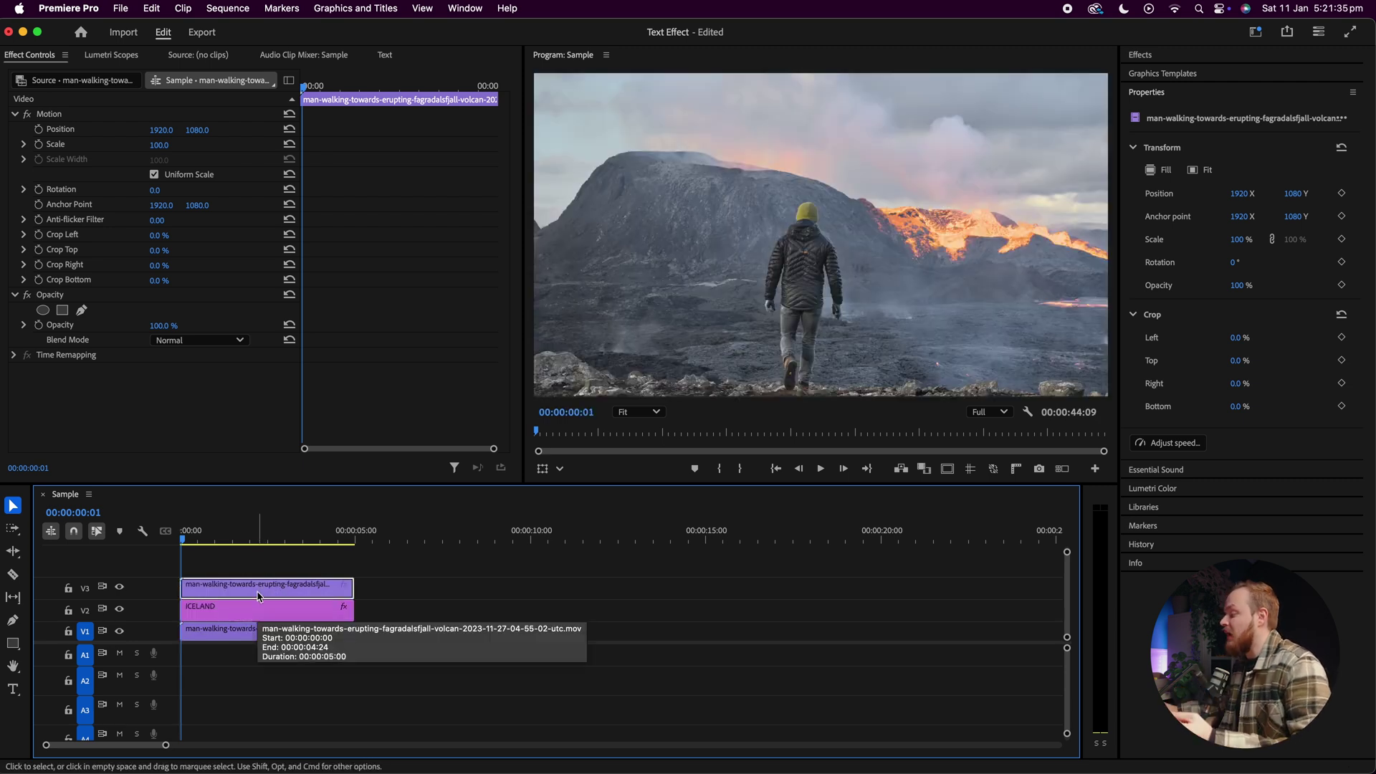
click(430, 595)
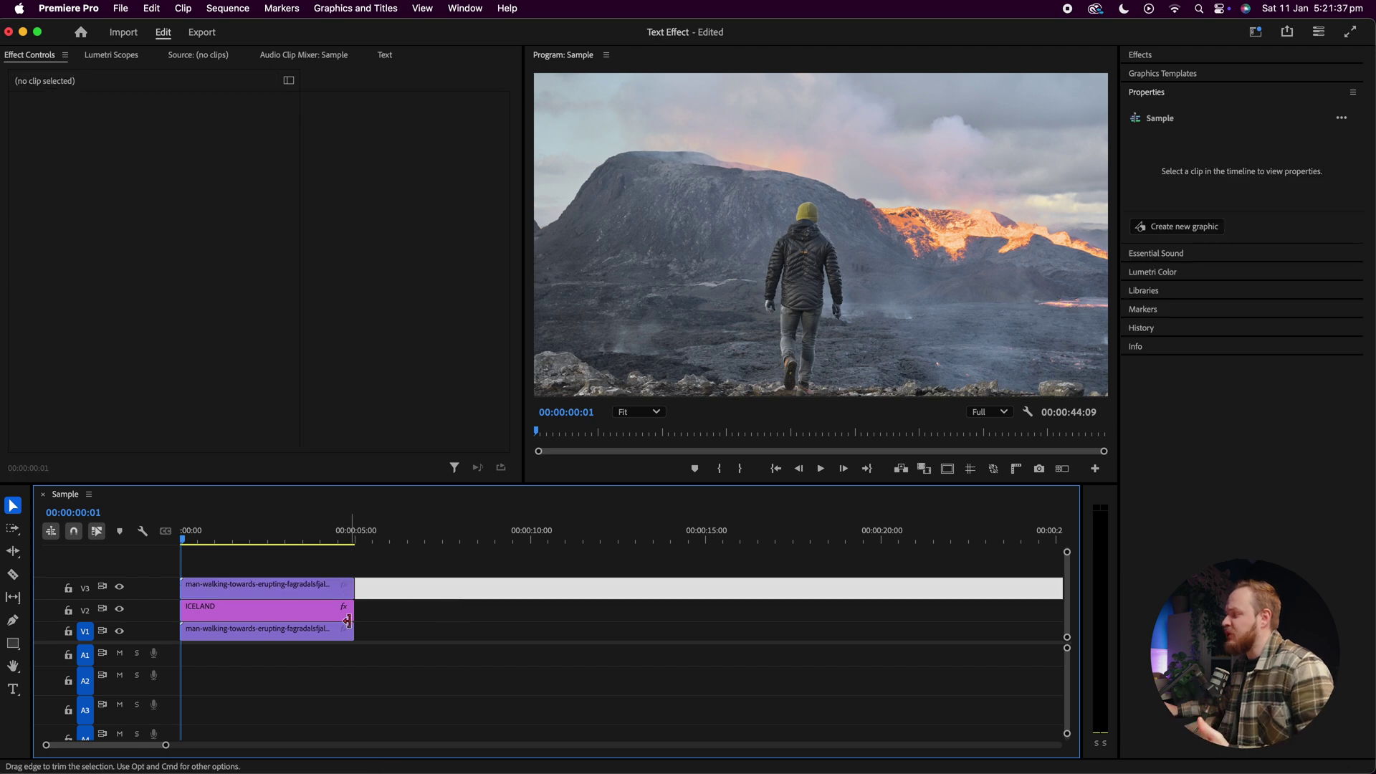
click(315, 593)
click(317, 617)
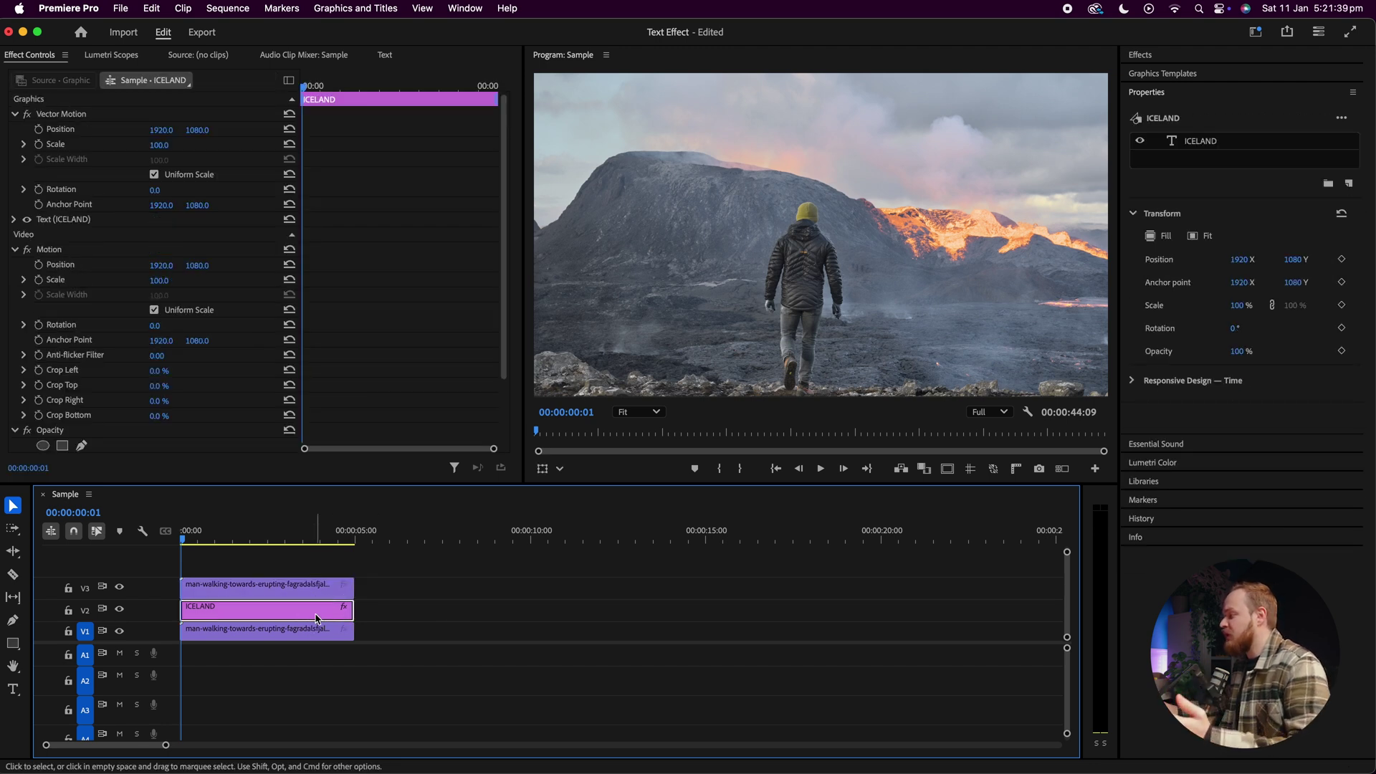
click(315, 640)
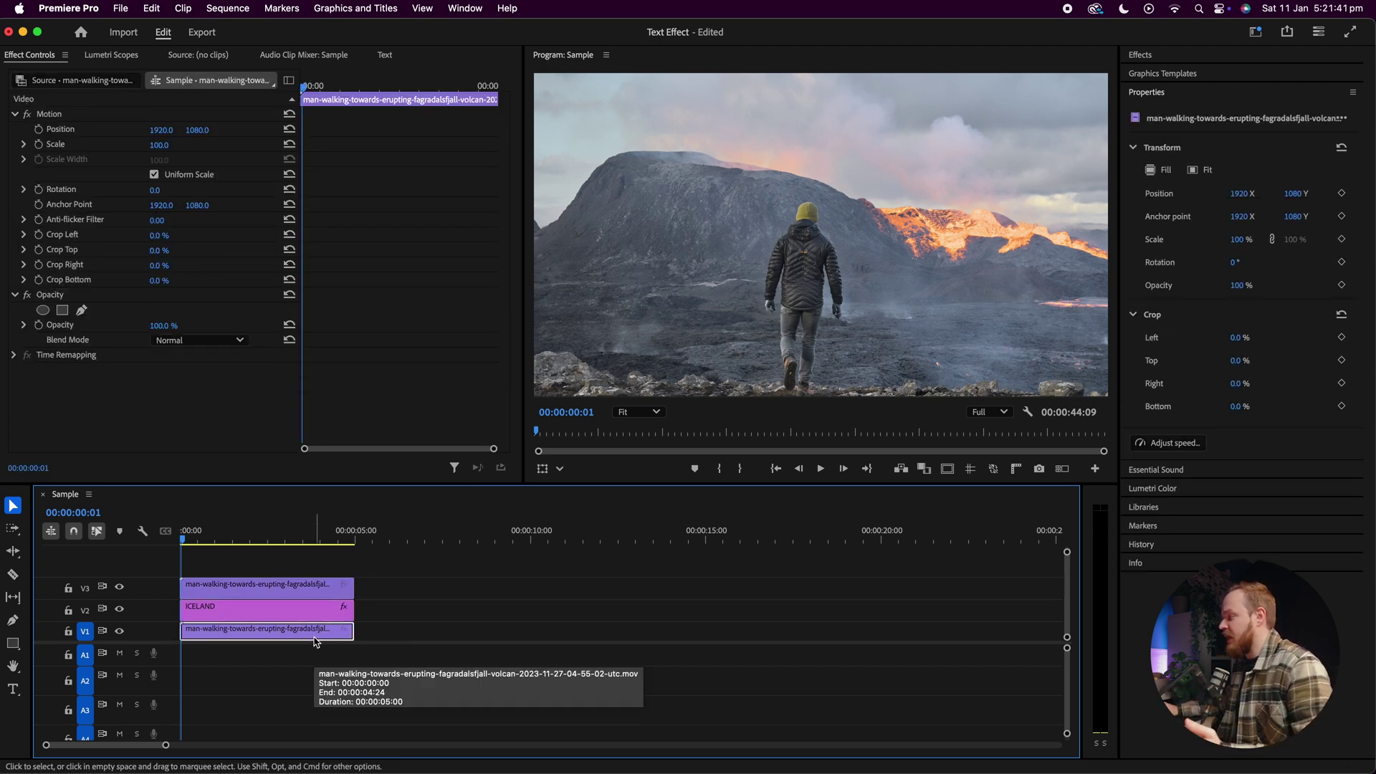
Draw a pen opacity mask around the walking man on the V3 footage clip and set its feather to 3.0
click(310, 595)
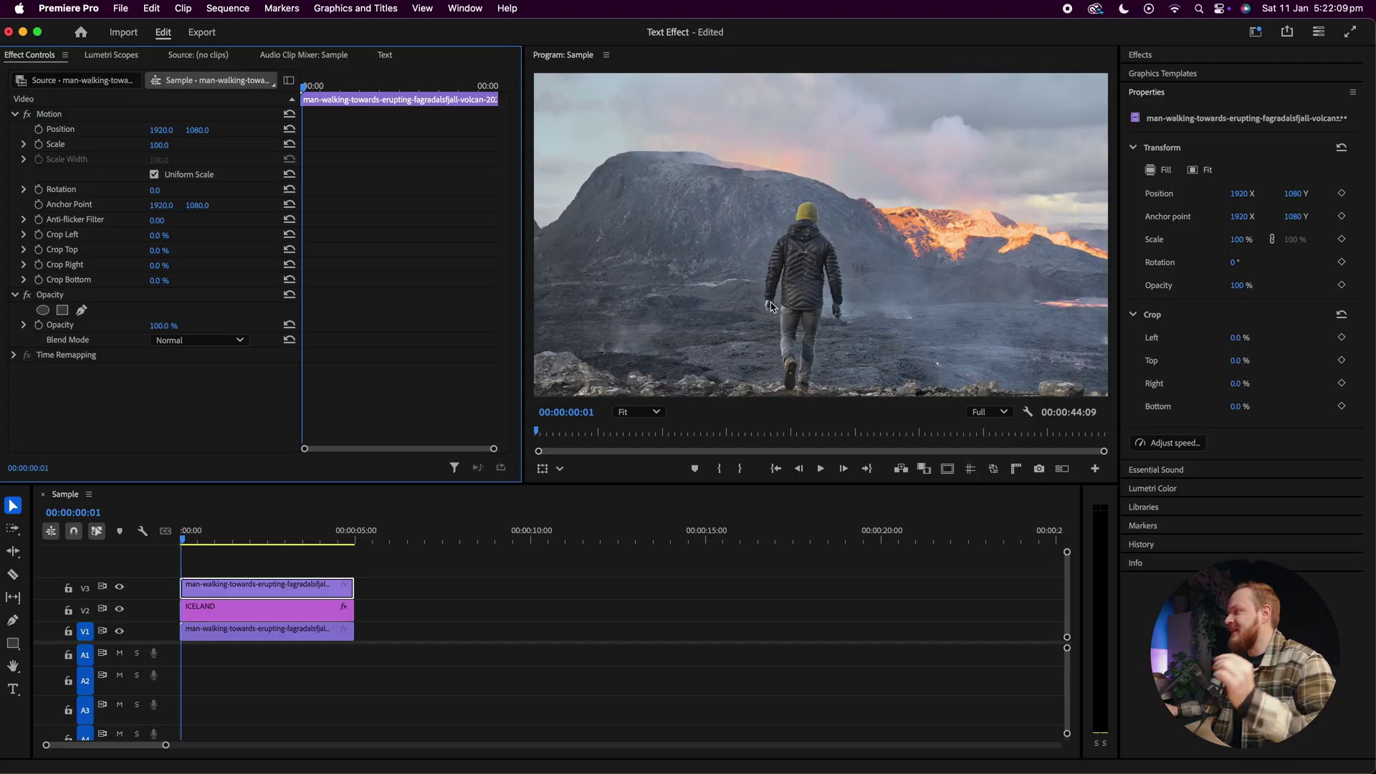
click(81, 314)
scroll(792, 296, up, 8)
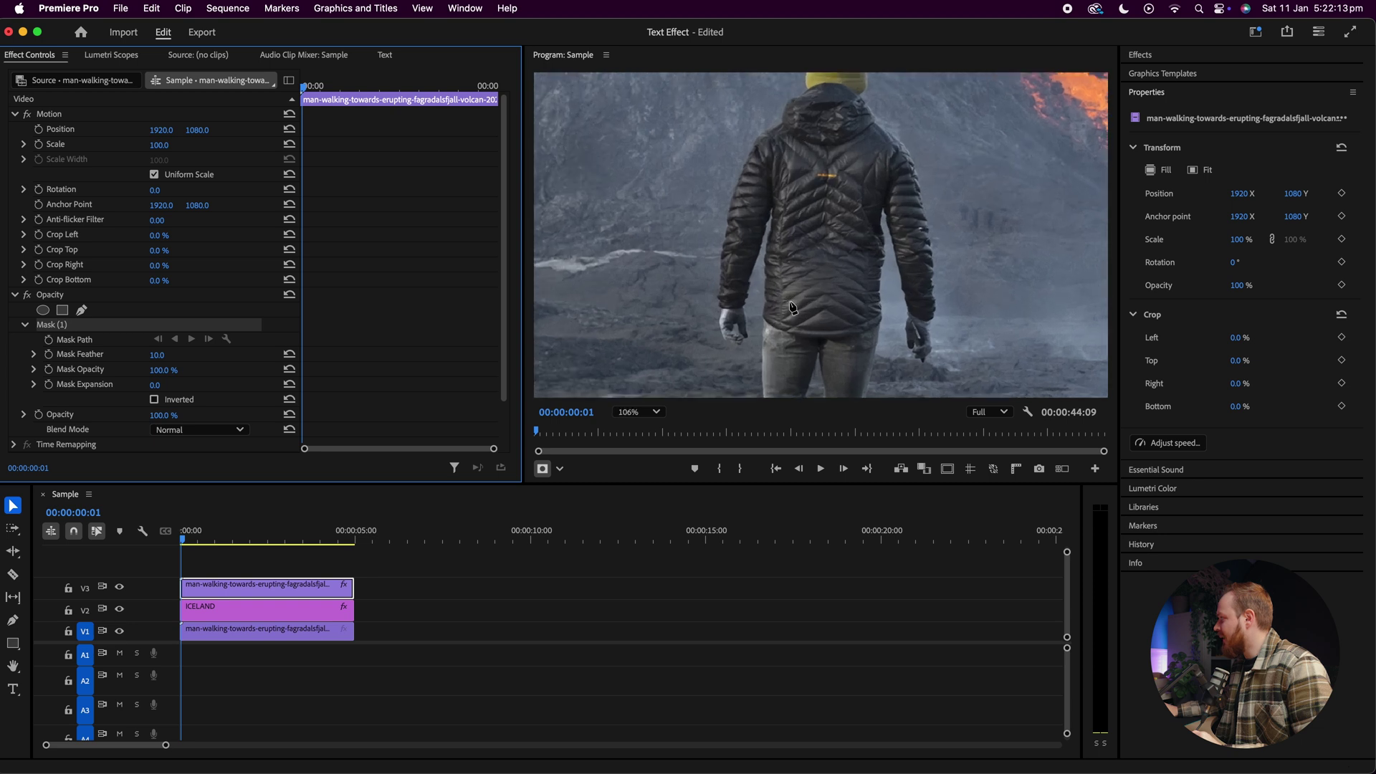
click(759, 369)
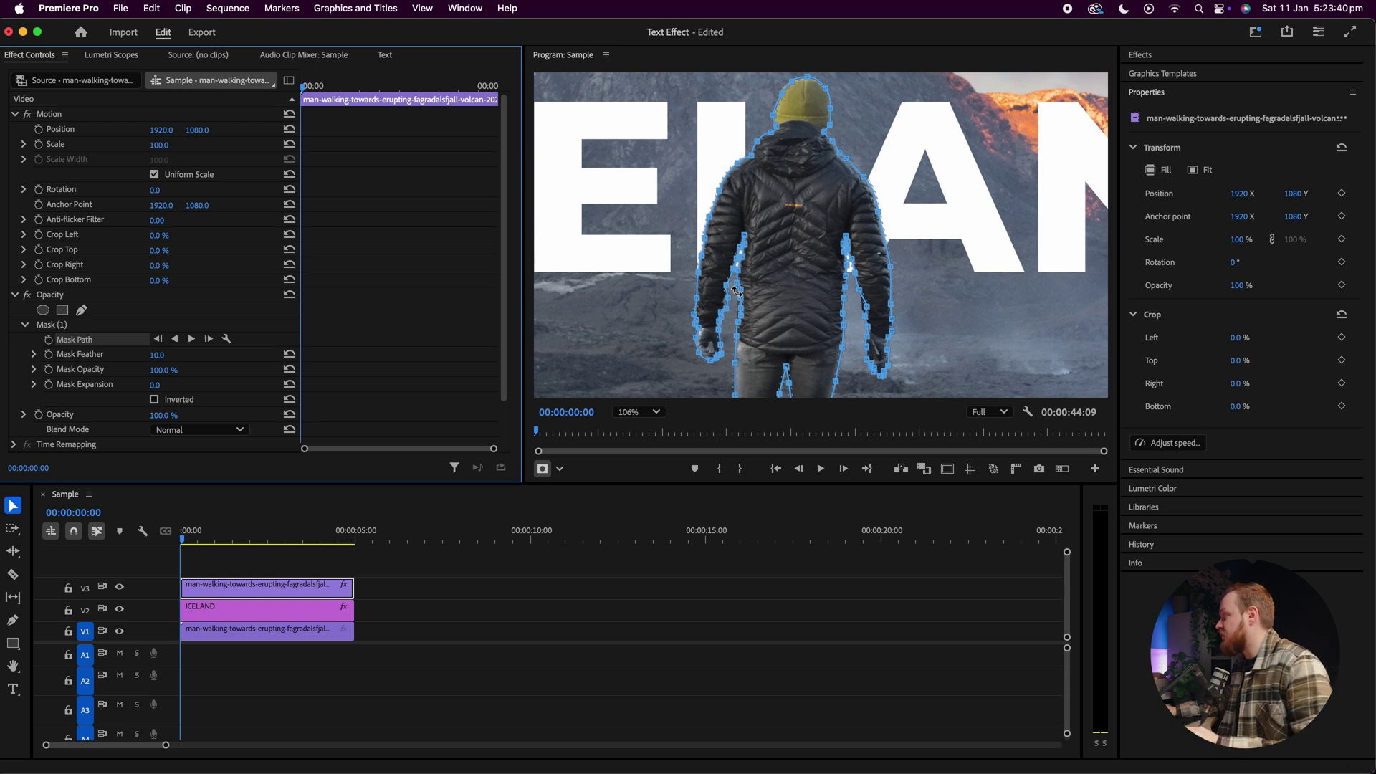
click(55, 327)
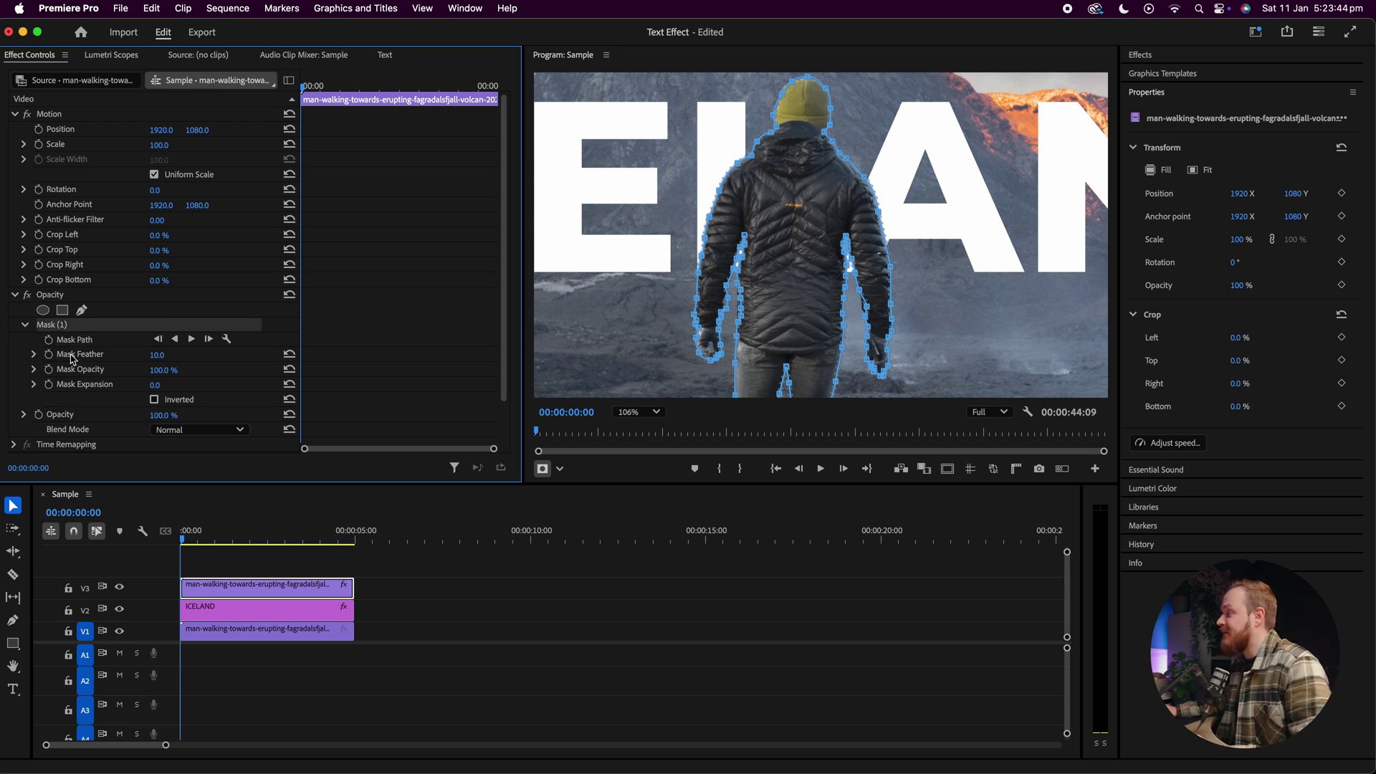
click(72, 357)
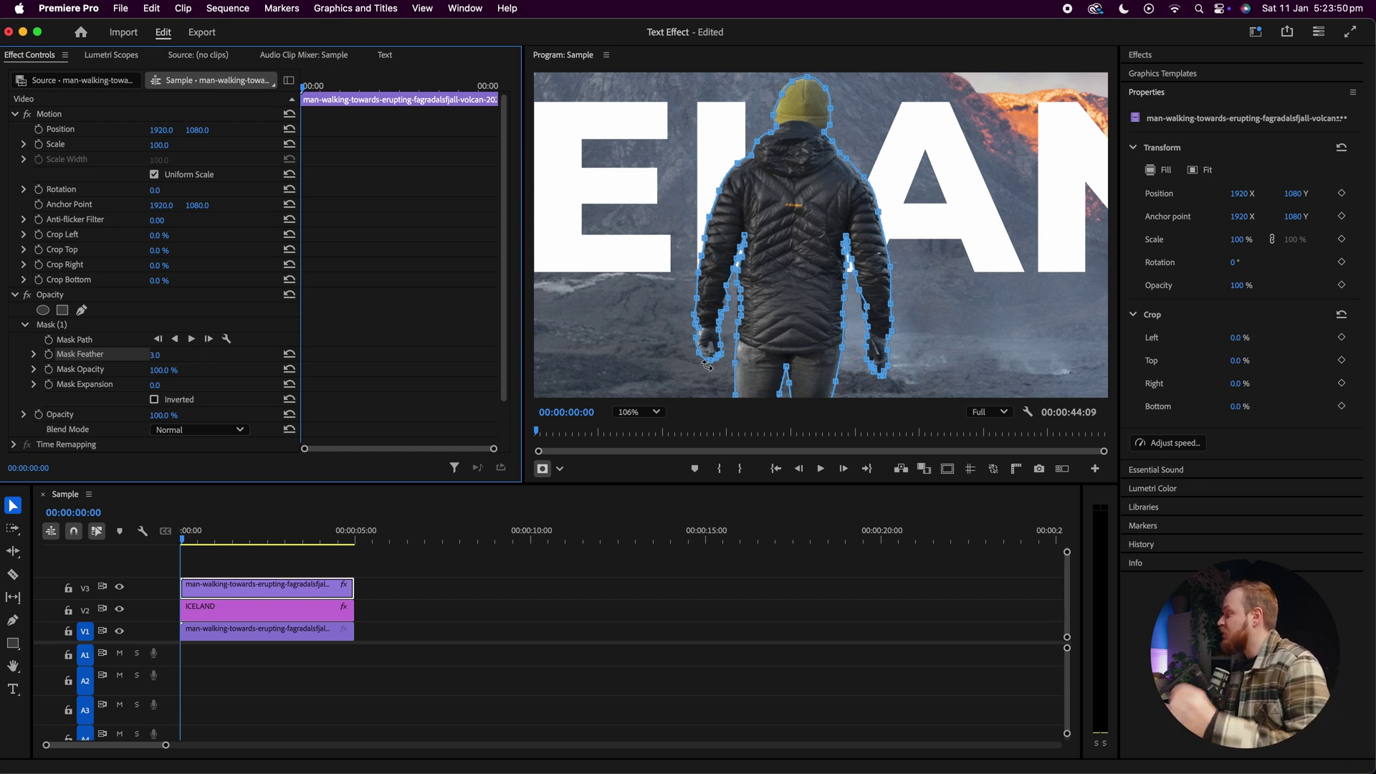
Play the sequence from the start with the whole frame fitted in the preview to check the static mask
click(647, 412)
click(636, 476)
click(168, 537)
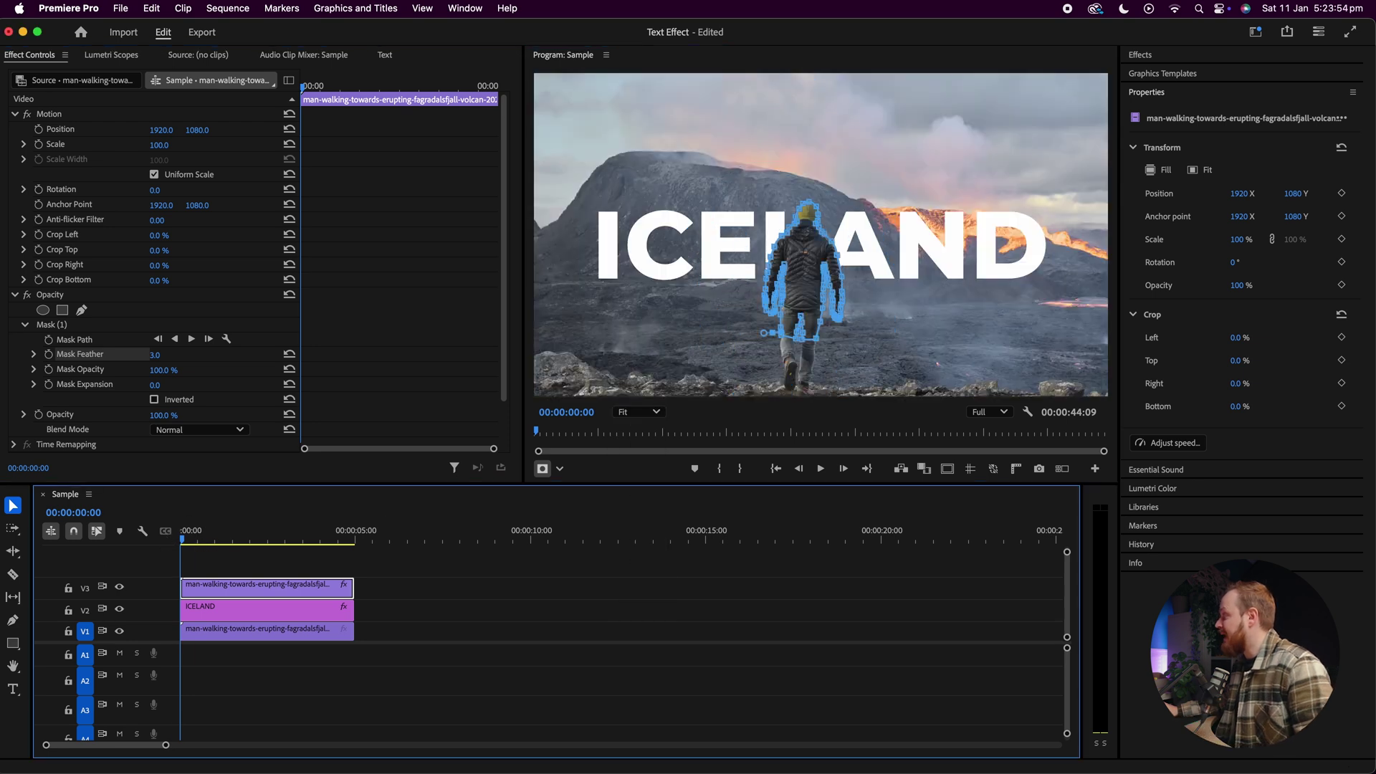
key(space)
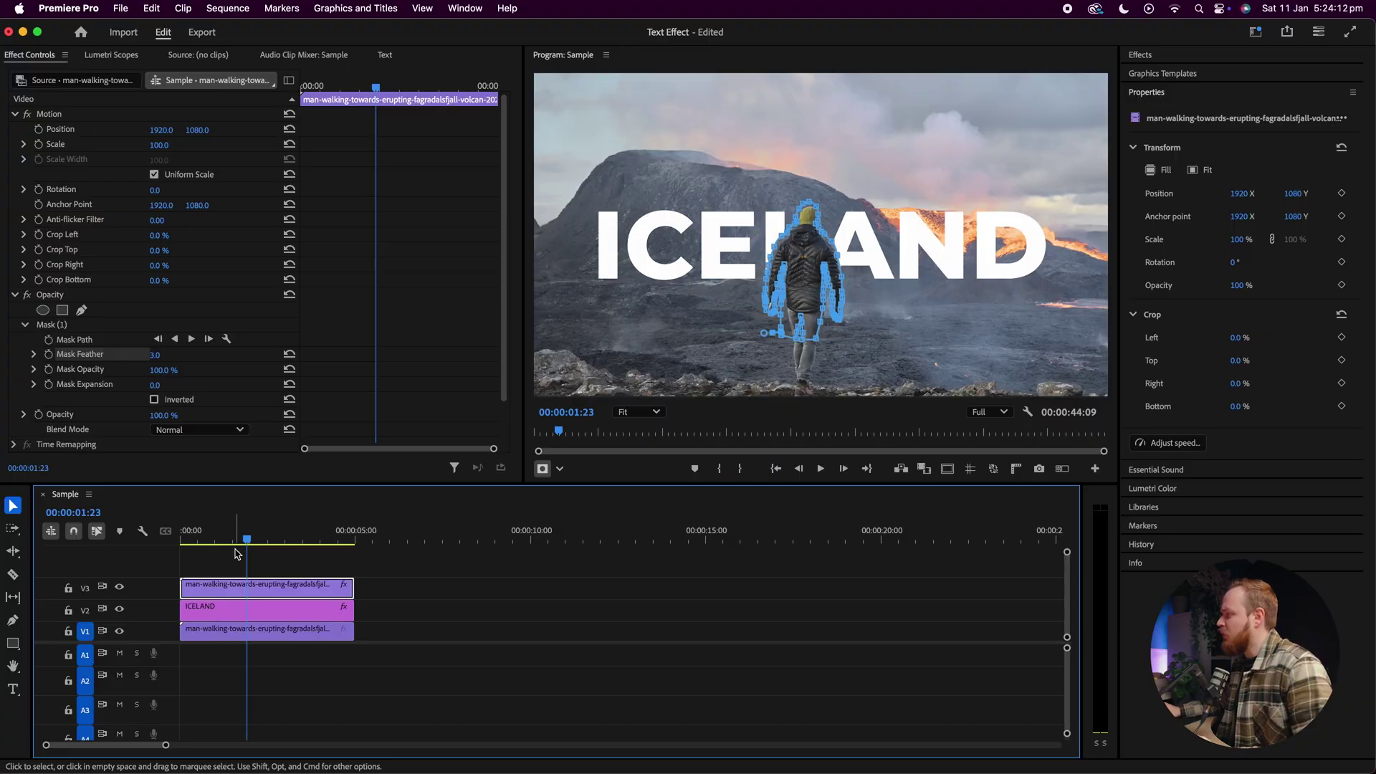
Track the mask path forward from the first frame through the V3 clip
drag(236, 553, 176, 545)
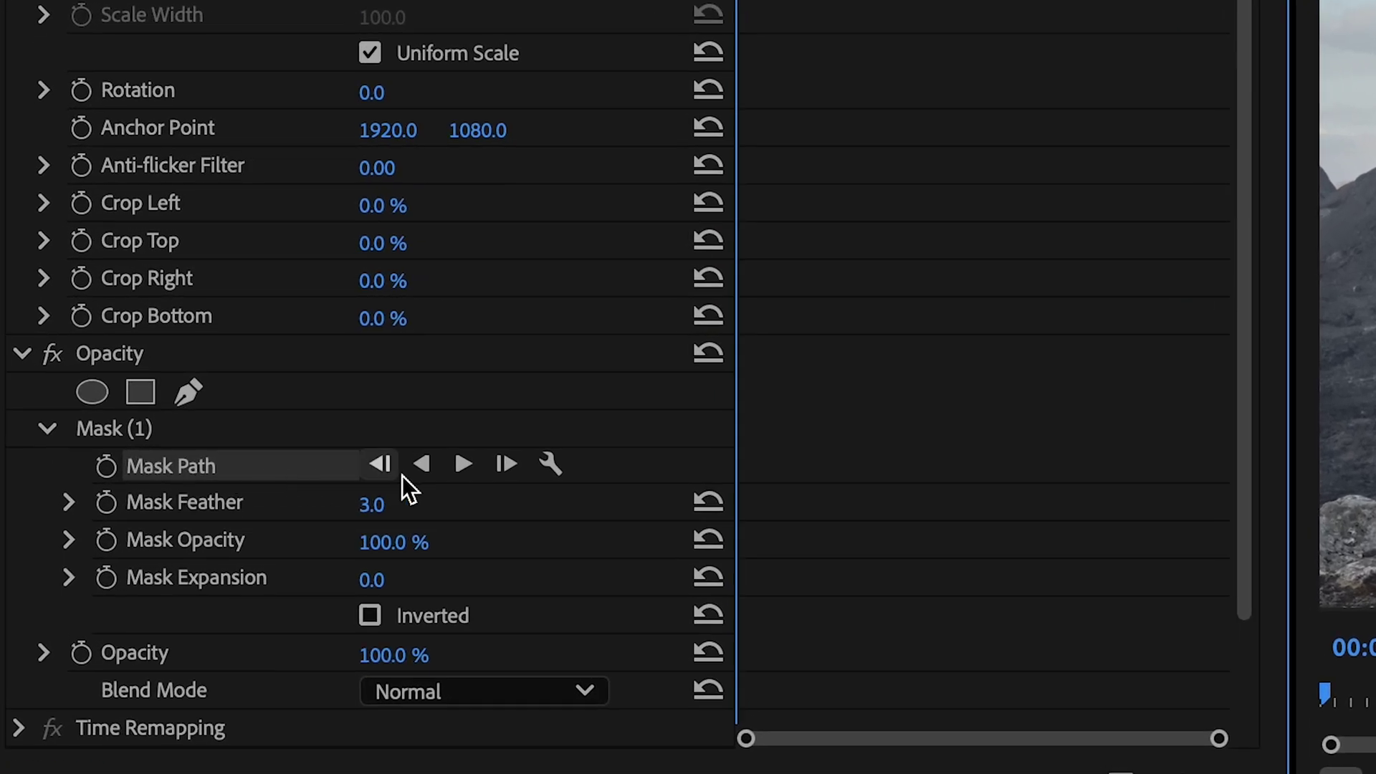
click(457, 467)
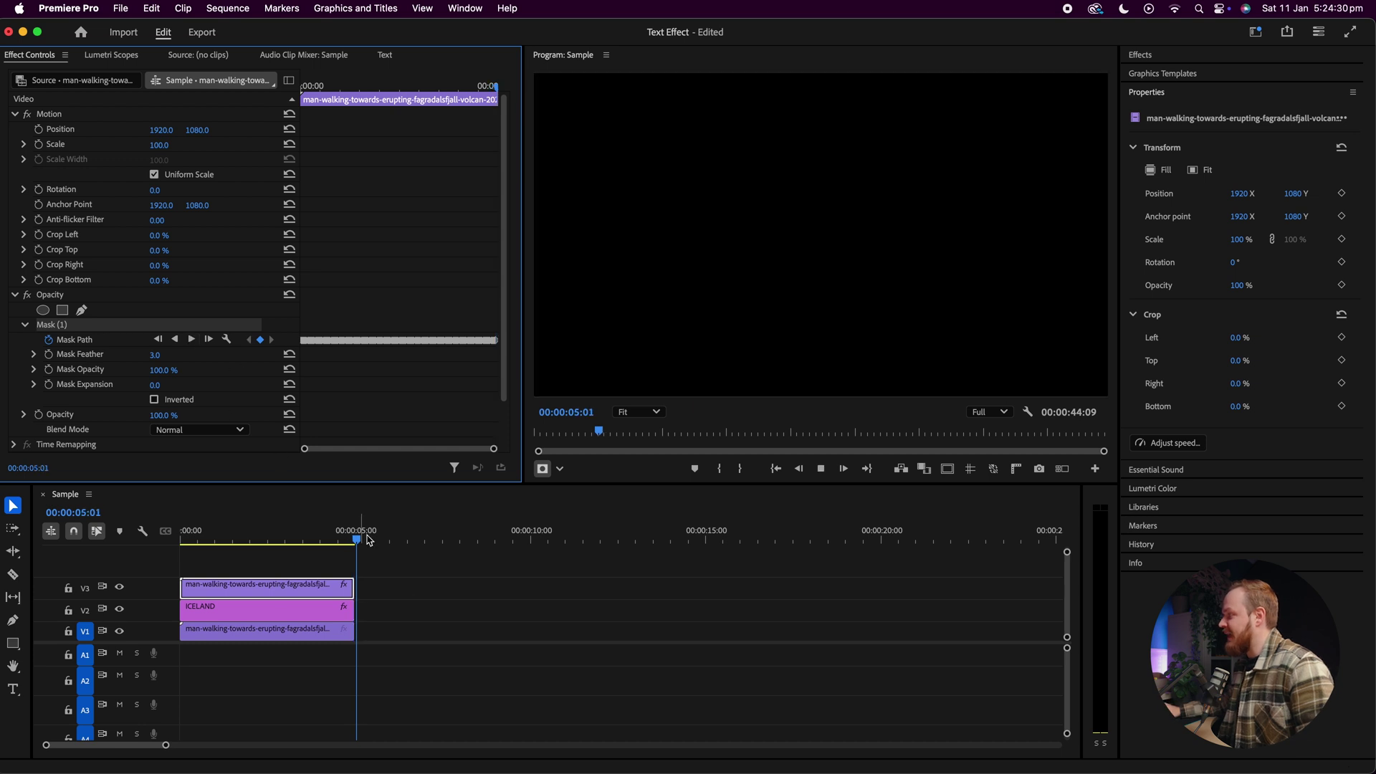
Replay the sequence from the start and examine the tracked mask edges around the man up close
click(140, 530)
key(Home)
key(space)
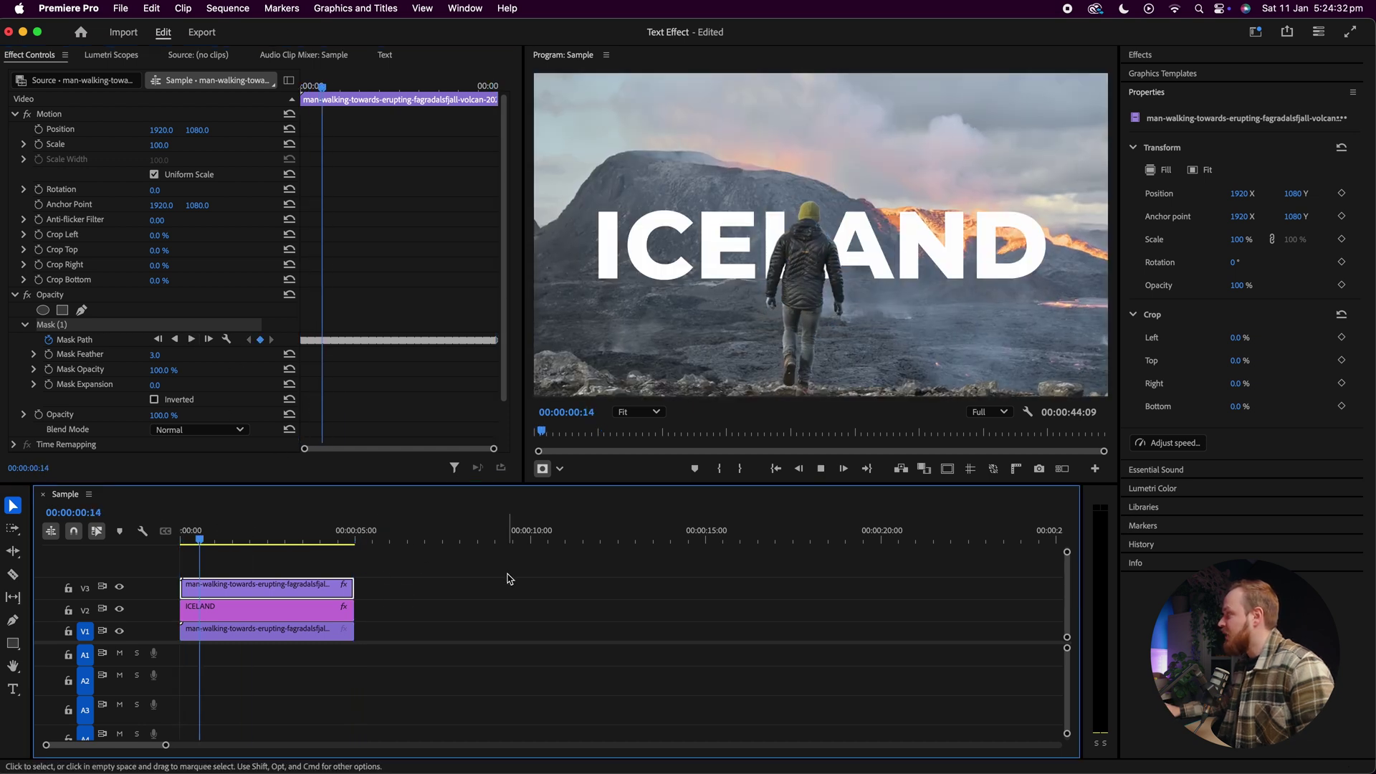
scroll(814, 255, up, 3)
scroll(814, 255, up, 3)
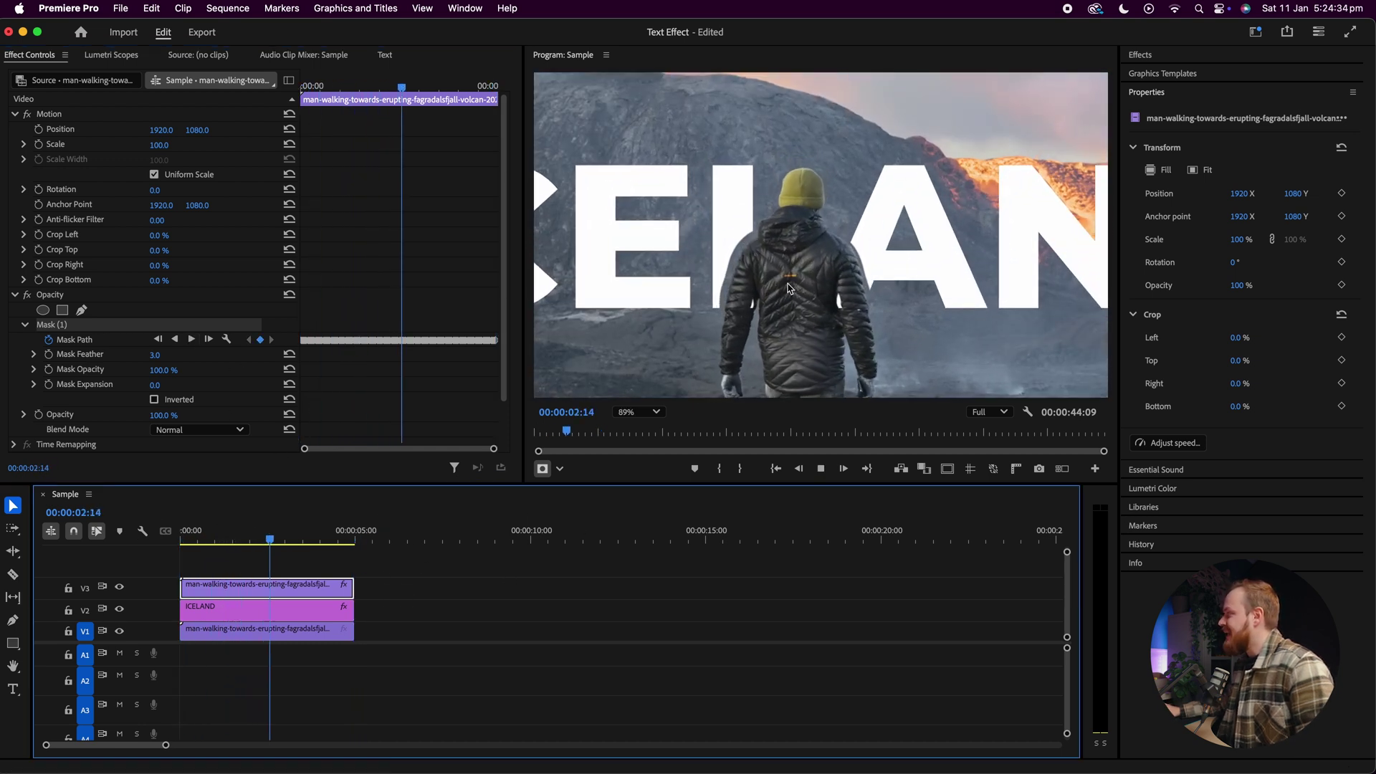
key(space)
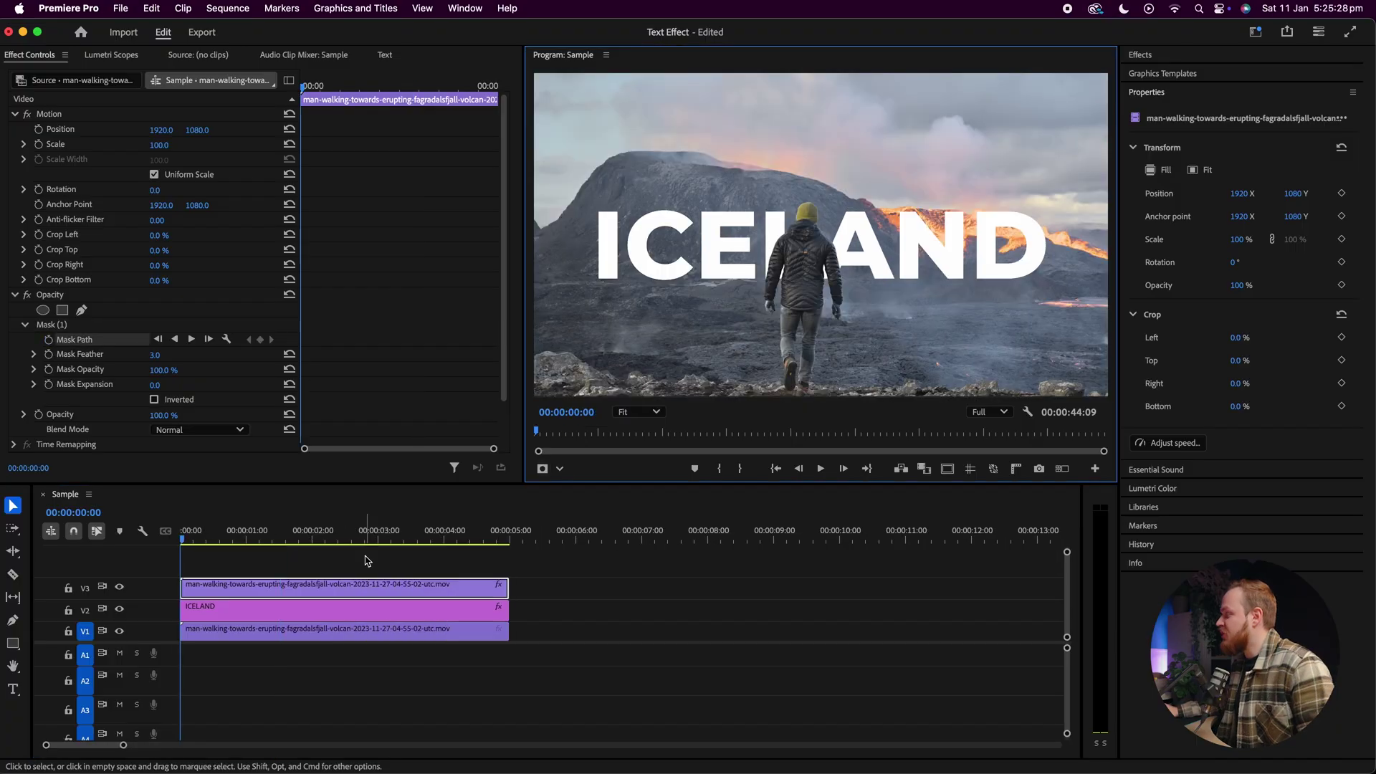
Turn on Mask Path keyframing at the first frame of the V3 clip
click(87, 344)
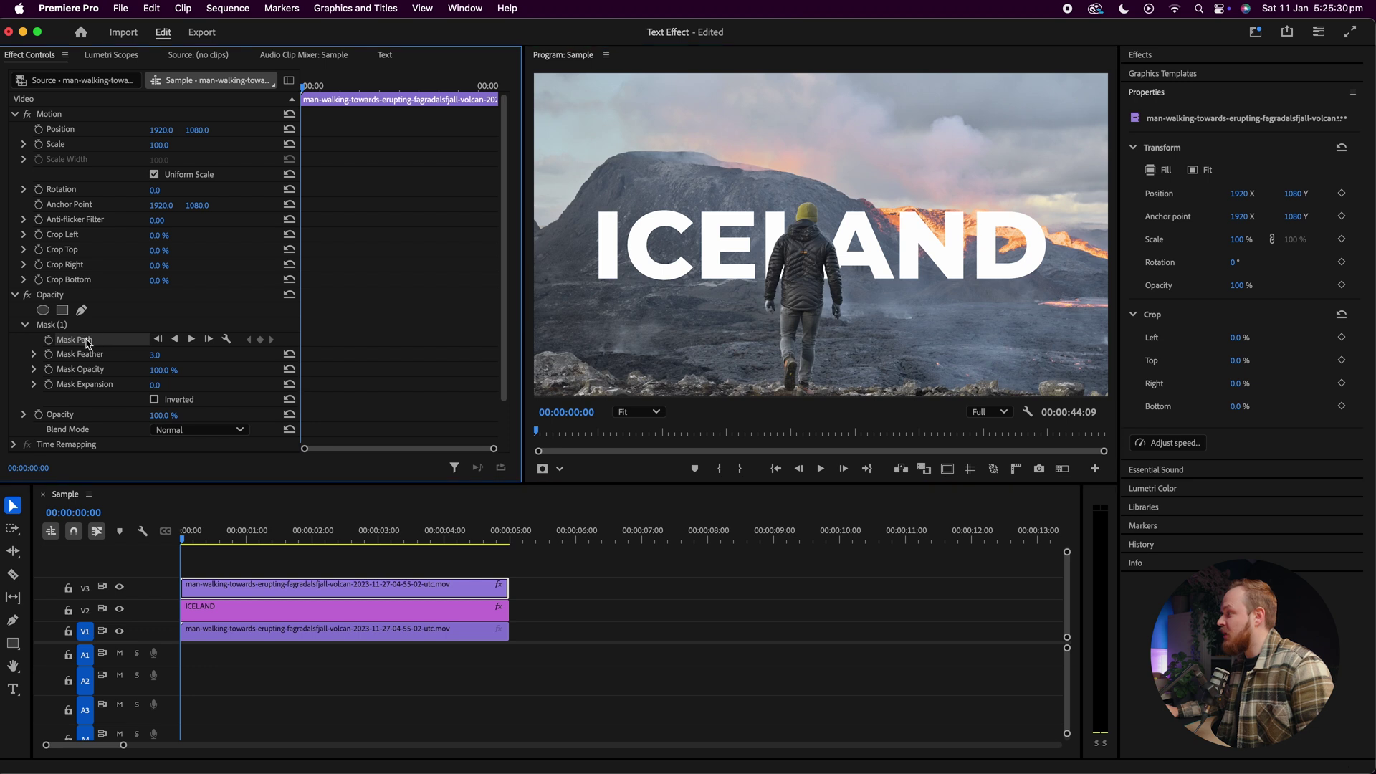
click(170, 536)
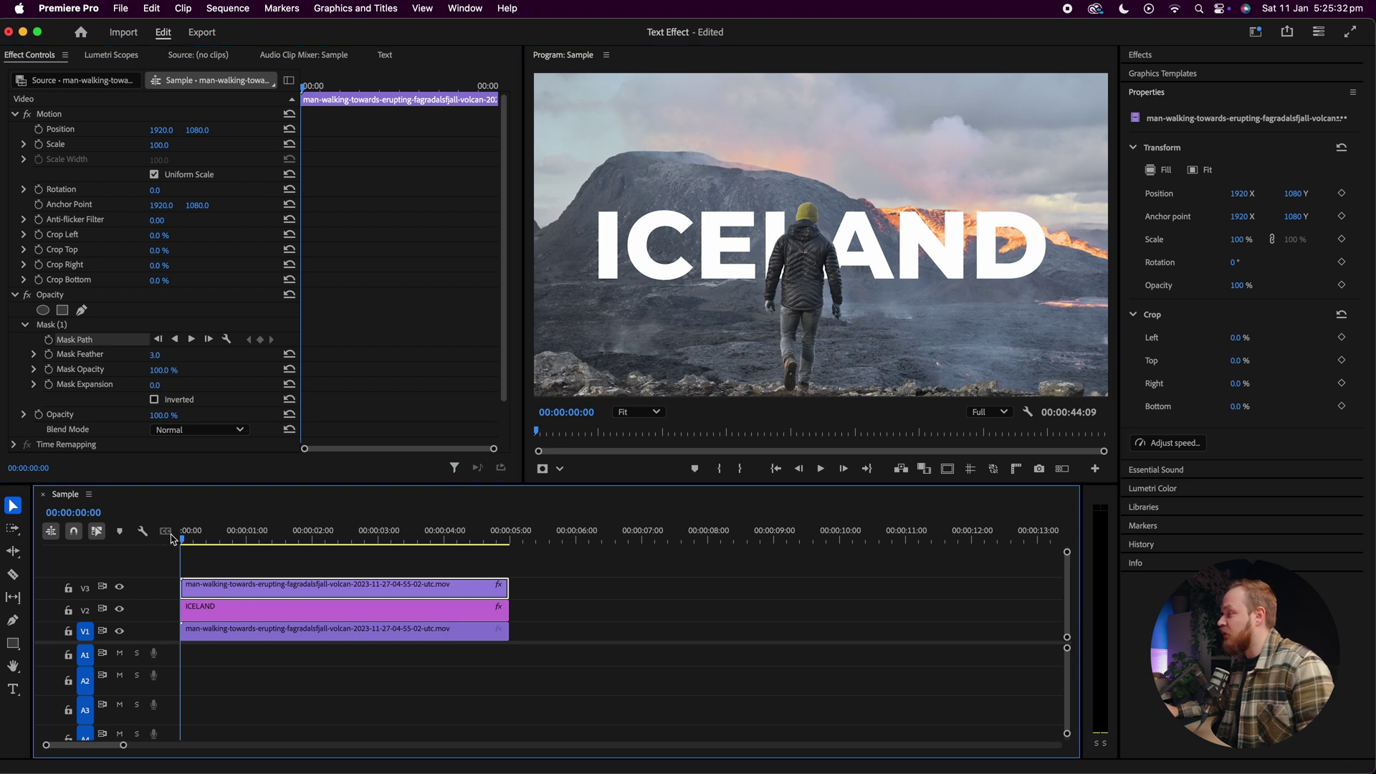
click(49, 342)
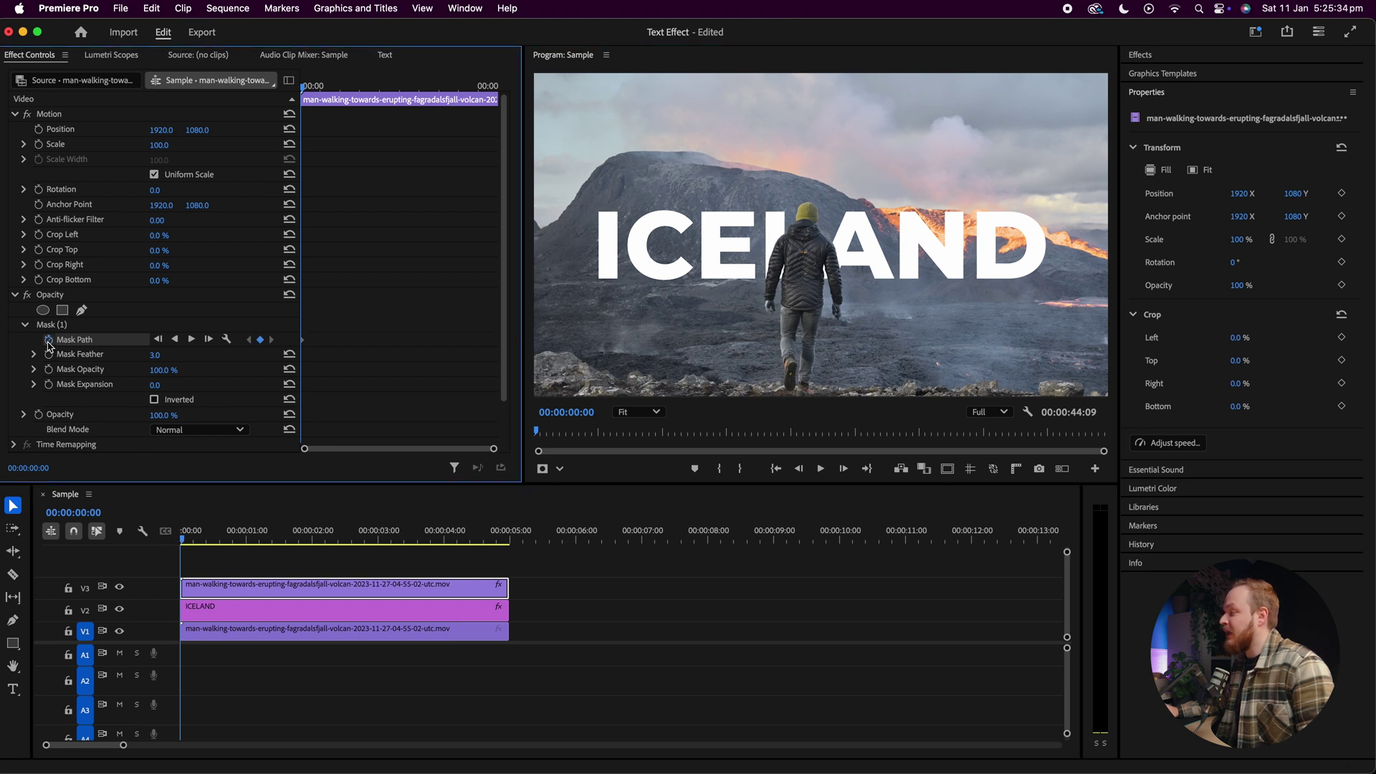
Refit the mask outline around the man at 00:00:01:00 and each following second, adding Mask Path keyframes through the clip's end
drag(185, 545, 245, 538)
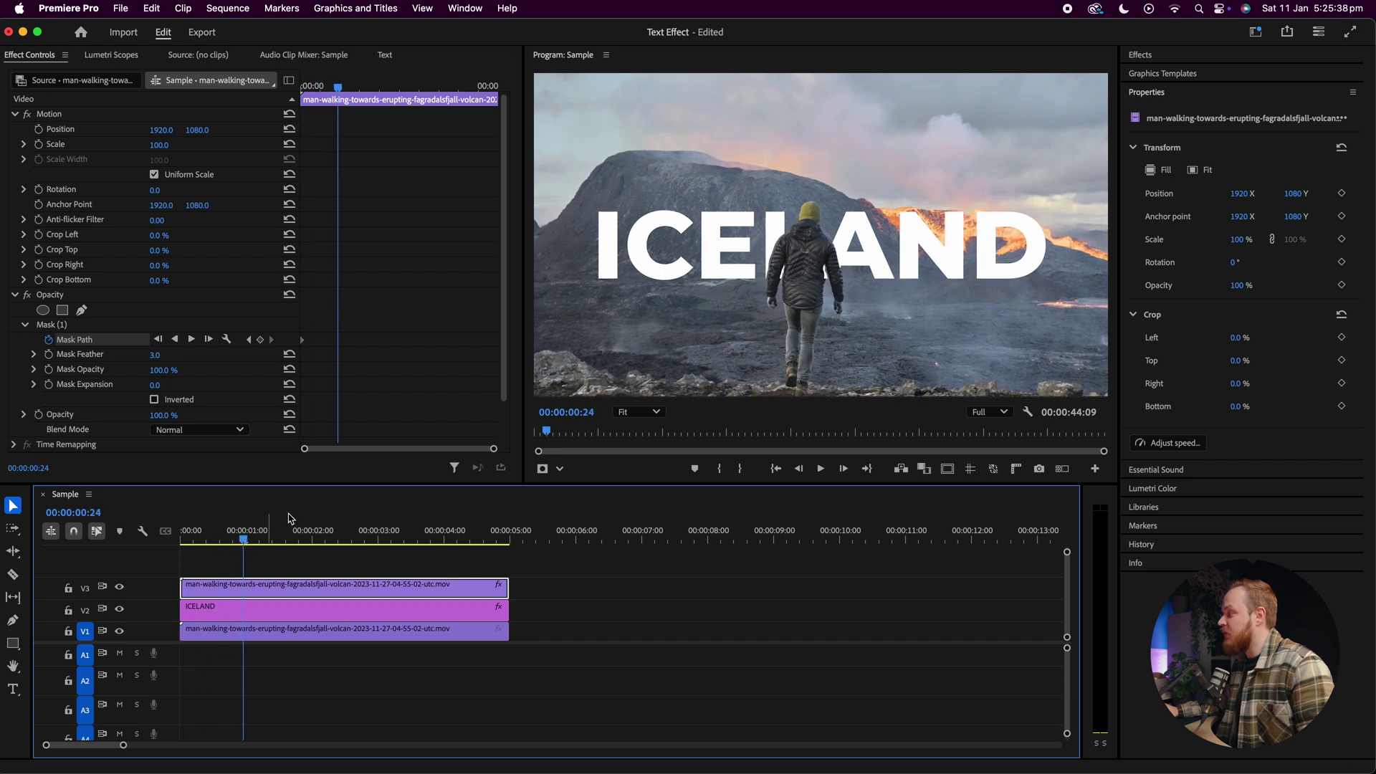
key(Right)
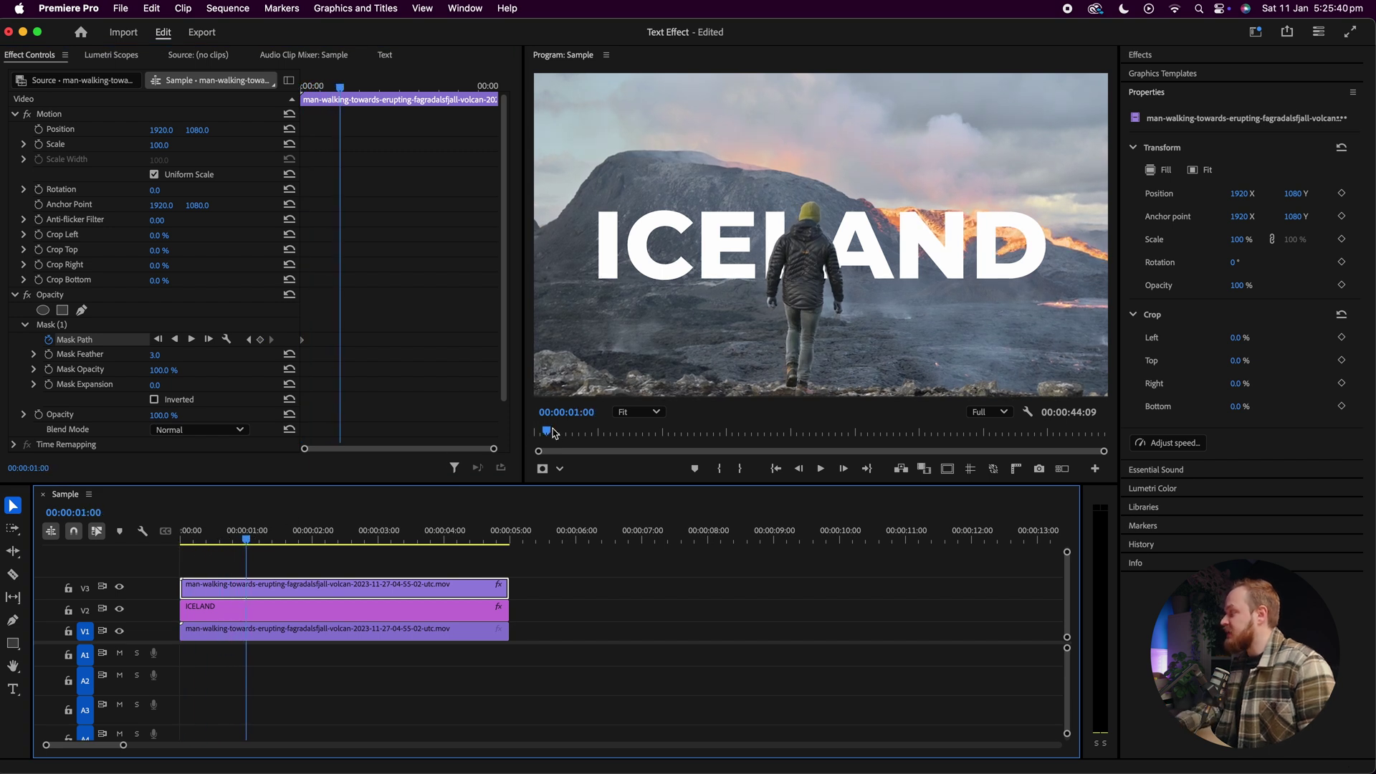
scroll(839, 240, up, 1)
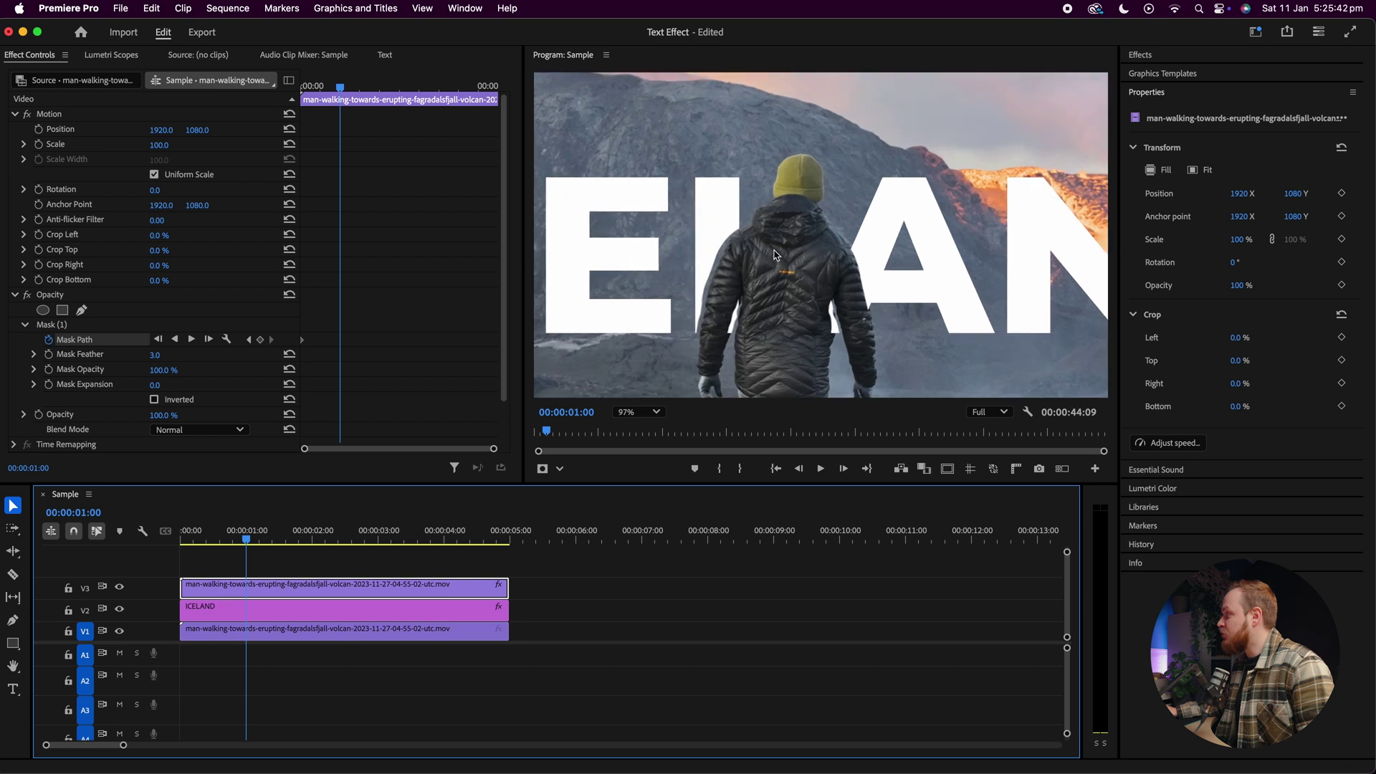
click(88, 343)
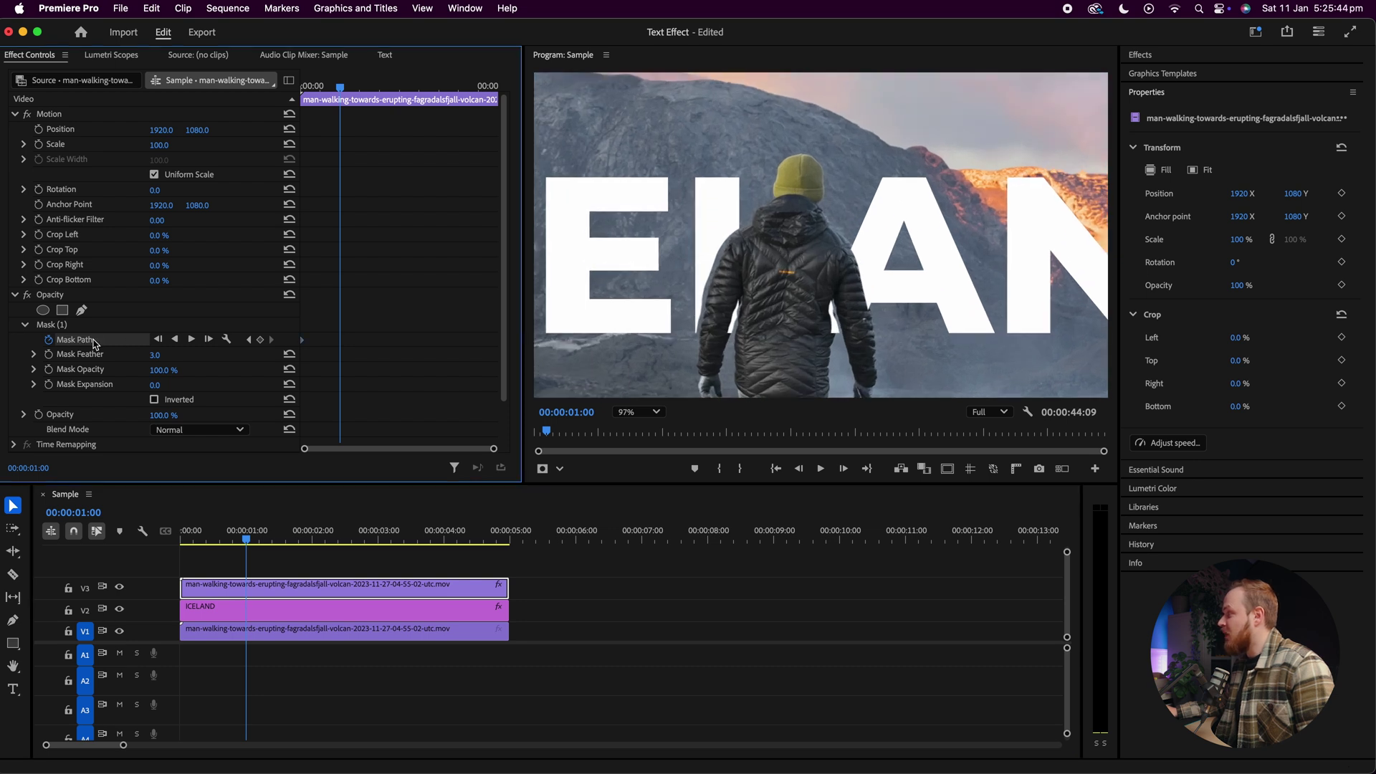
click(56, 327)
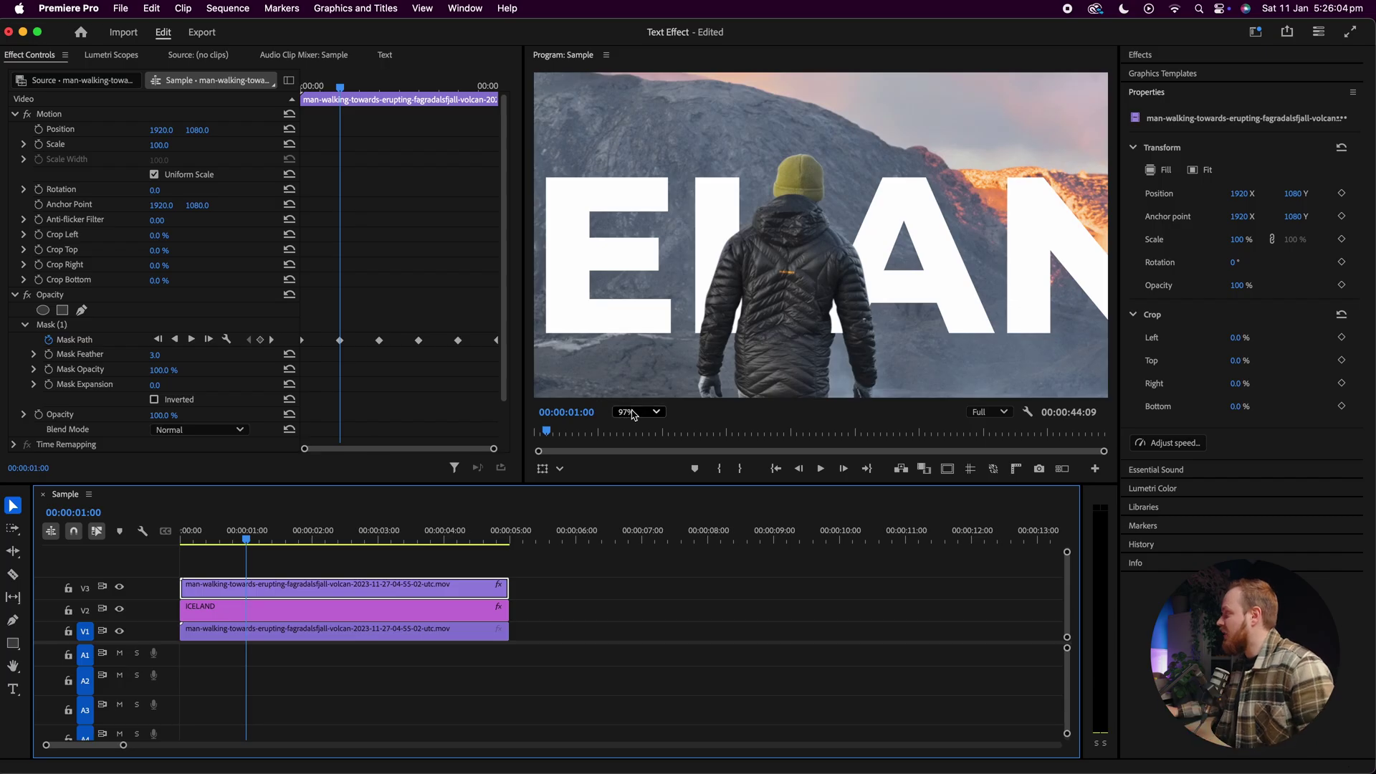
Play the sequence from the start at Fit zoom to check the manually keyframed mask
click(630, 411)
click(630, 428)
drag(240, 549, 143, 526)
key(space)
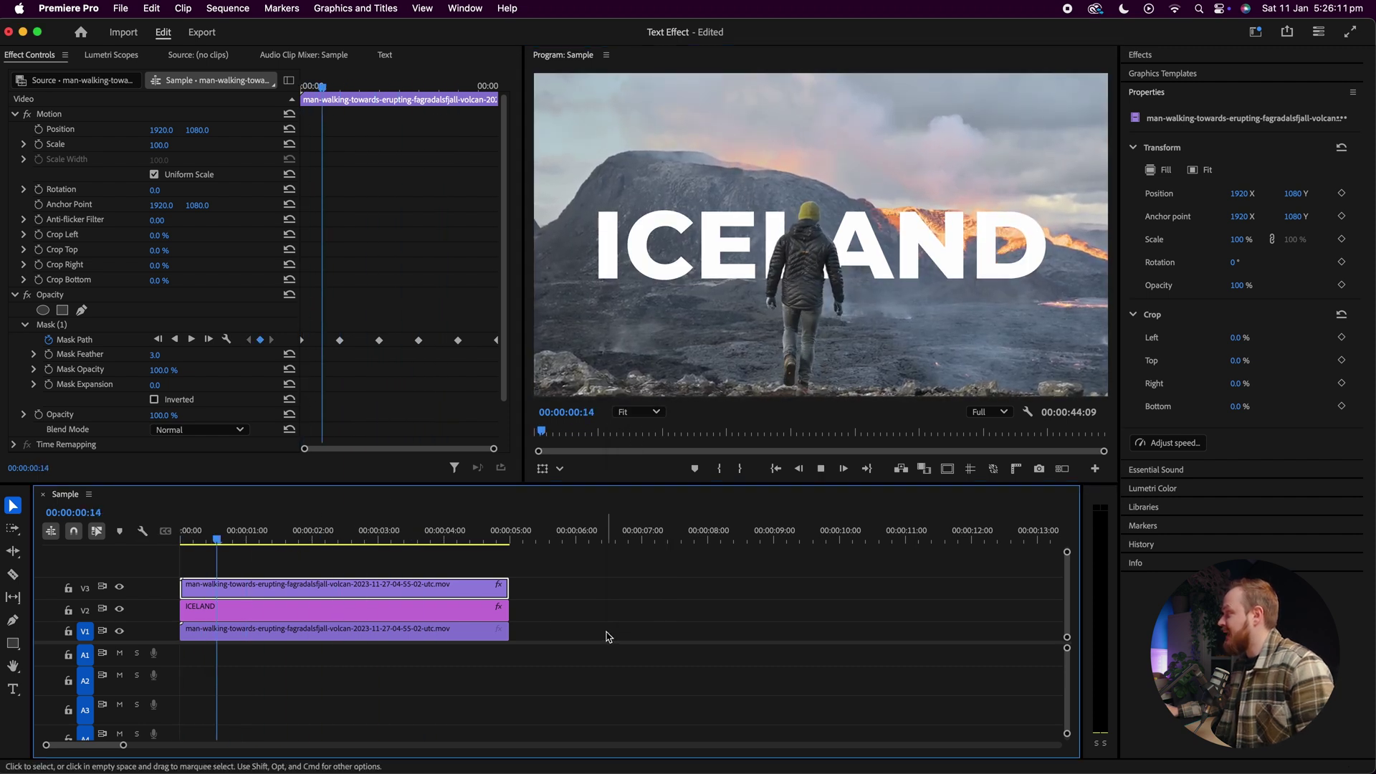